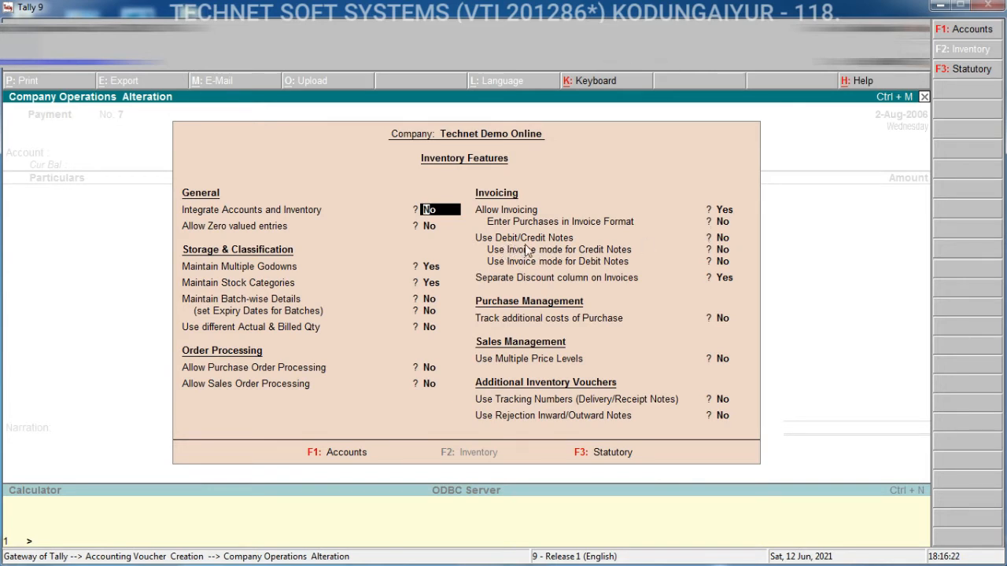
# - Enable Use Debit/Credit Notes and invoice mode for credit notes in the inventory features, and accept the changes
pyautogui.click(721, 242)
pyautogui.press('y')
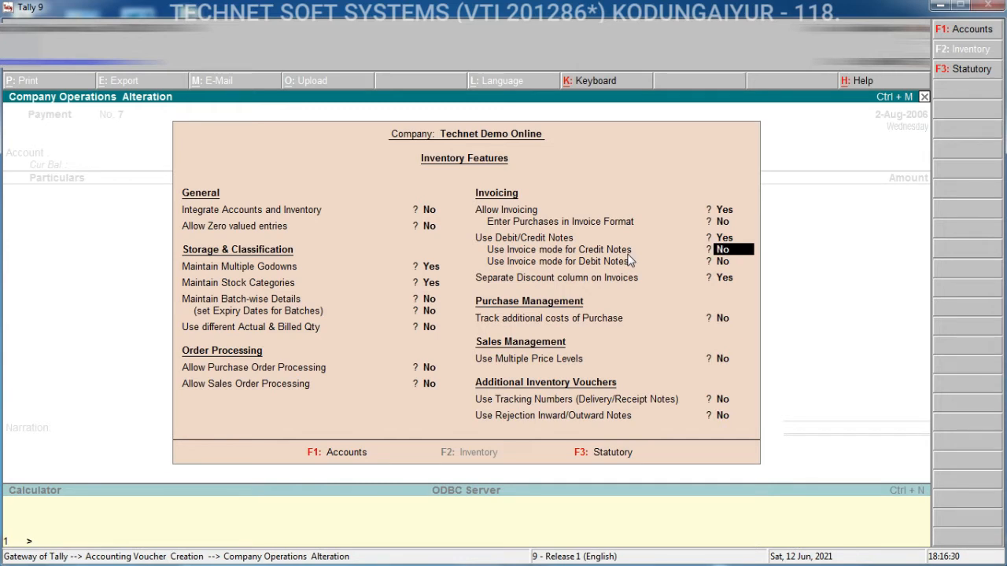
pyautogui.write('y')
pyautogui.press('Return')
pyautogui.hotkey('ctrl', 'a')
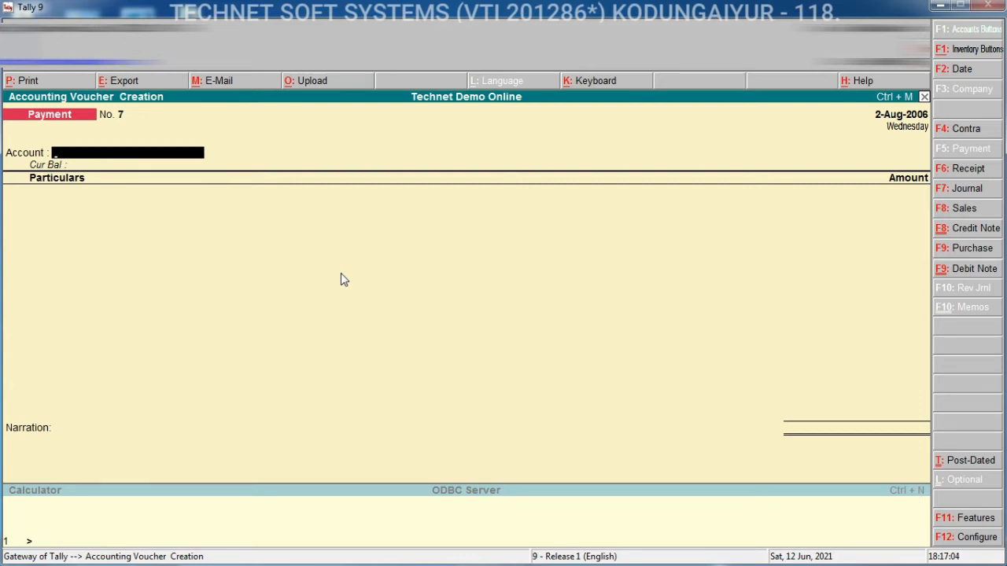
# - Start a Credit Note voucher in invoice mode and set its date to 2-Sep-2006
pyautogui.click(961, 233)
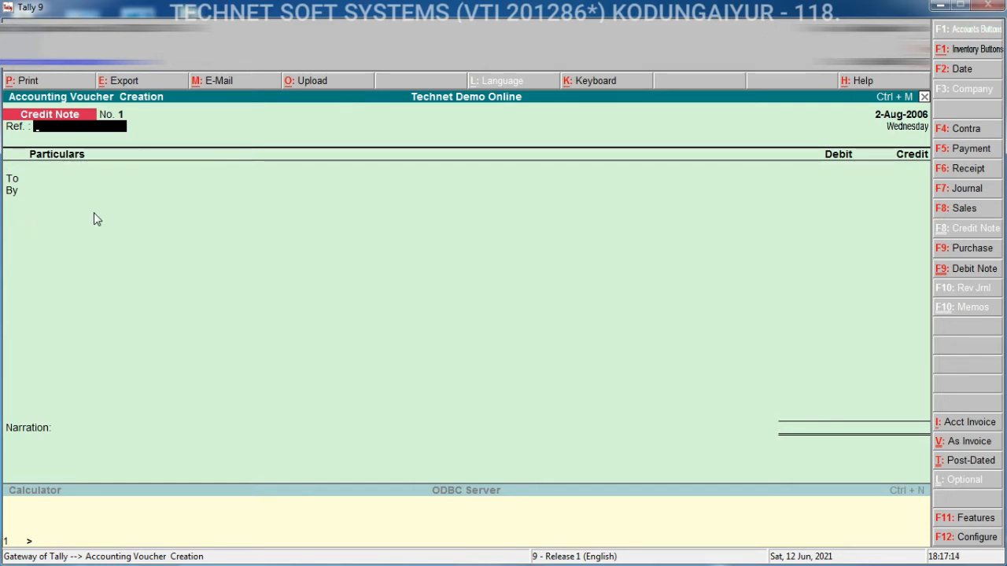
pyautogui.click(961, 447)
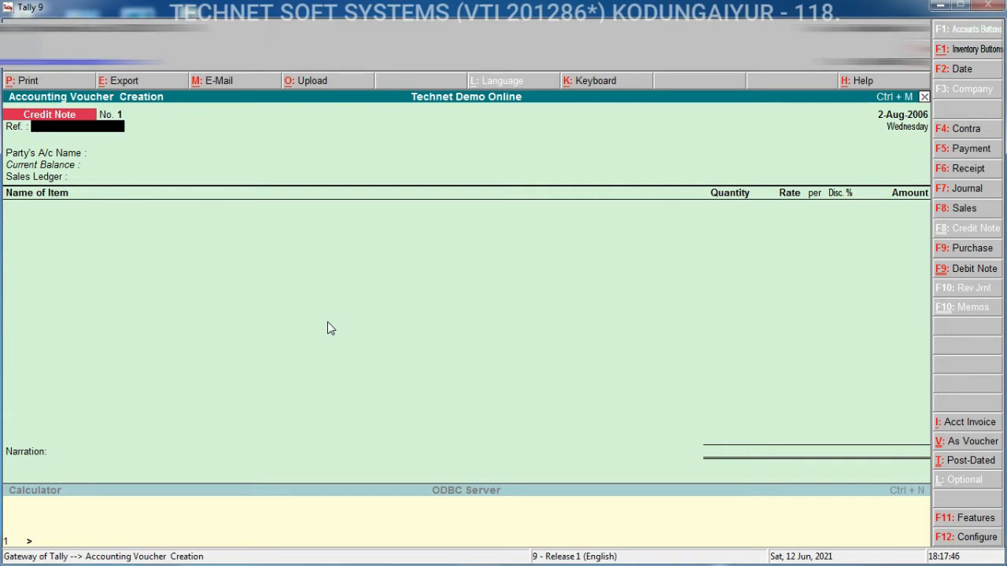
pyautogui.press('F2')
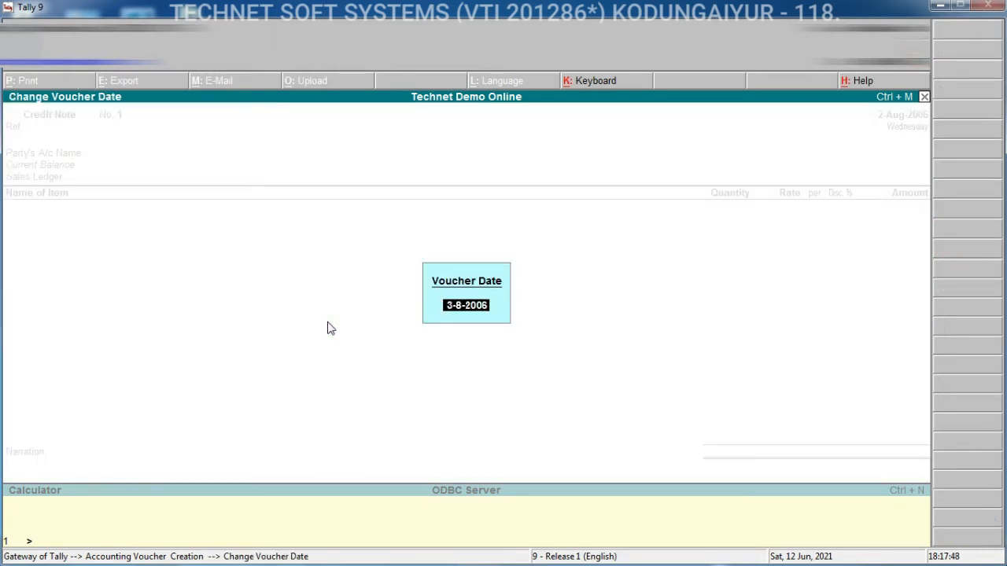
pyautogui.write('2.9')
pyautogui.press('Return')
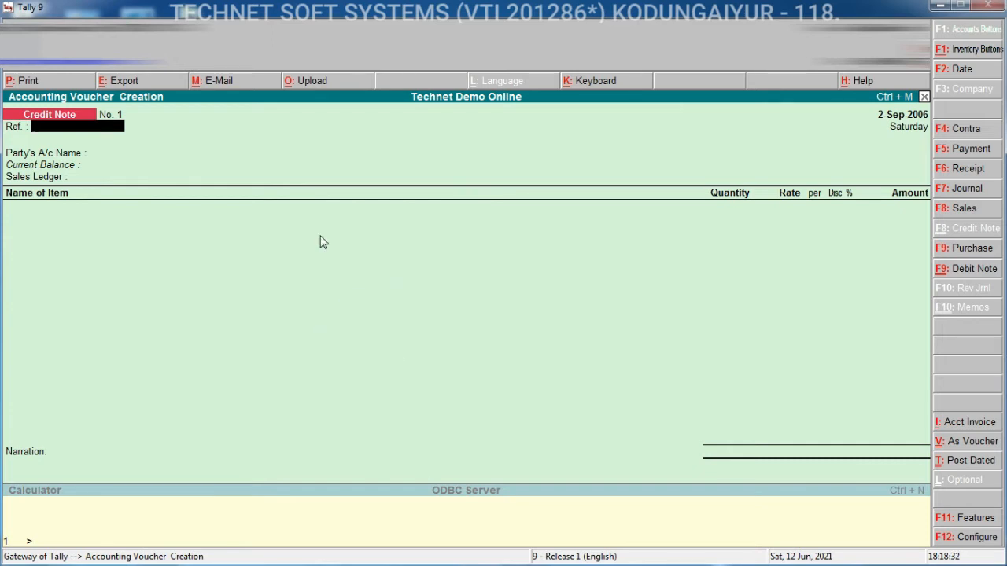
# - Select M/s. Abc & Co as the party account and accept the party details
pyautogui.press('Return')
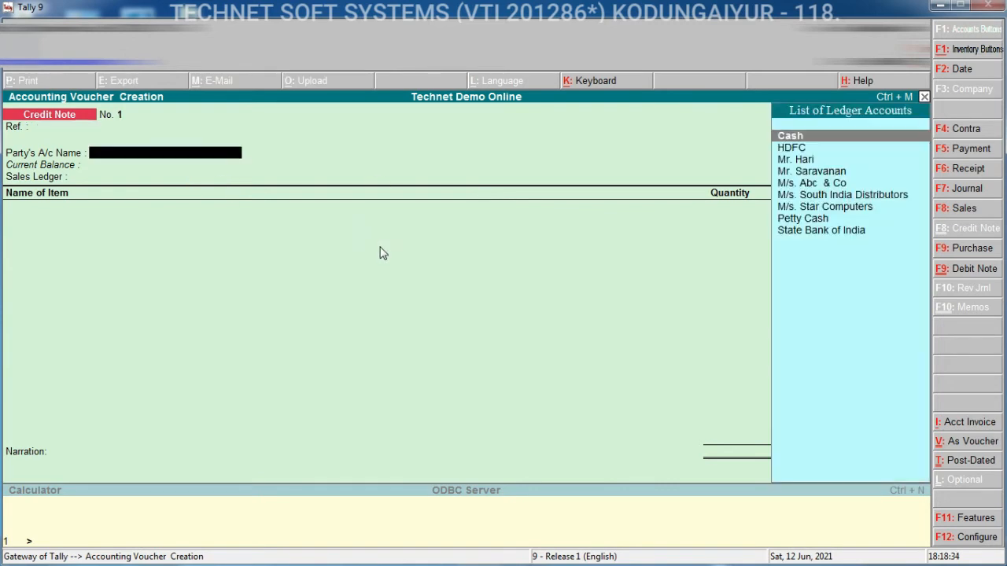
pyautogui.press('Down')
pyautogui.press('Down')
pyautogui.press('Down')
pyautogui.press('Down')
pyautogui.press('Return')
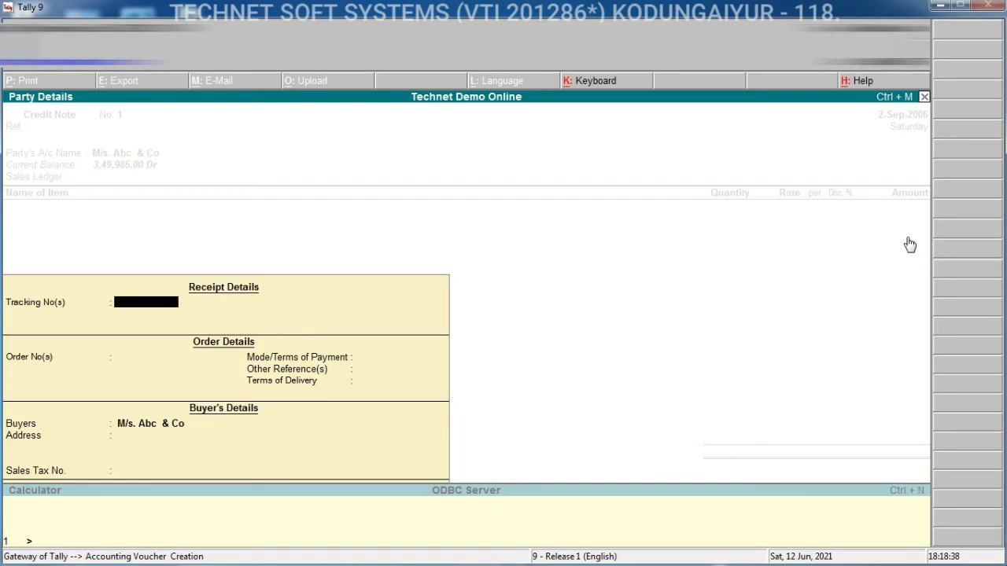
pyautogui.hotkey('ctrl', 'a')
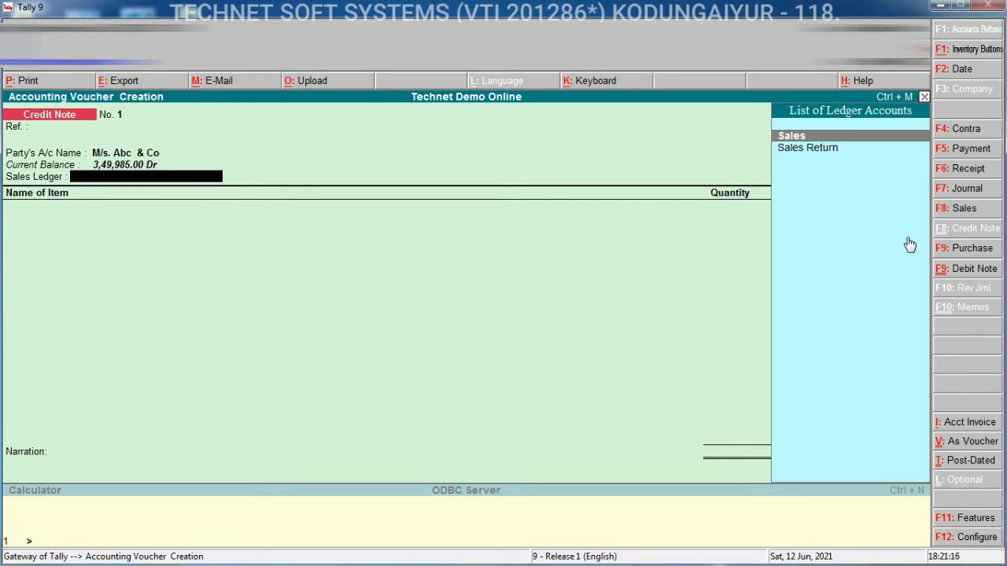
# - Set the sales ledger to Sales Return and add Logitech Mouse as the first item
pyautogui.press('Down')
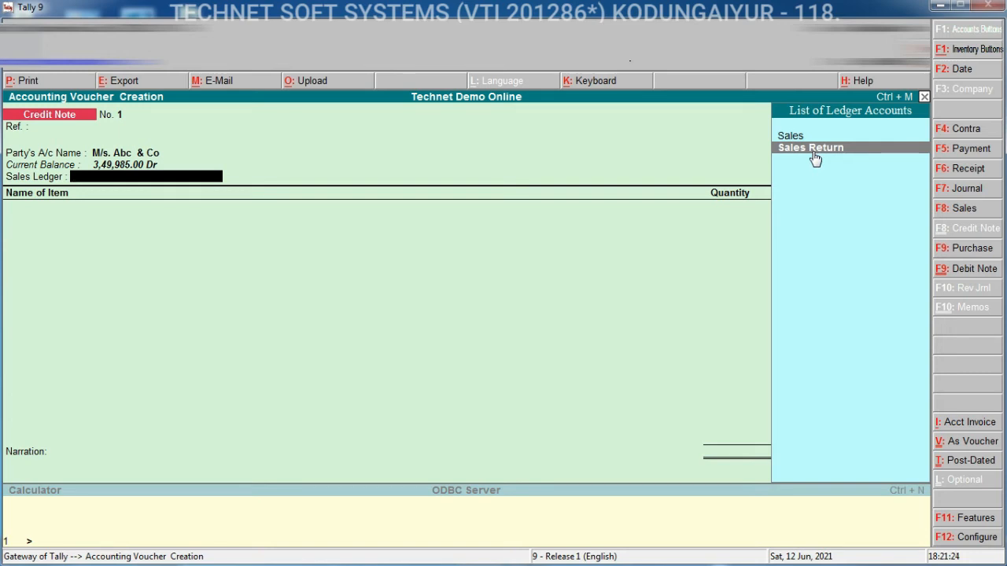
pyautogui.press('Return')
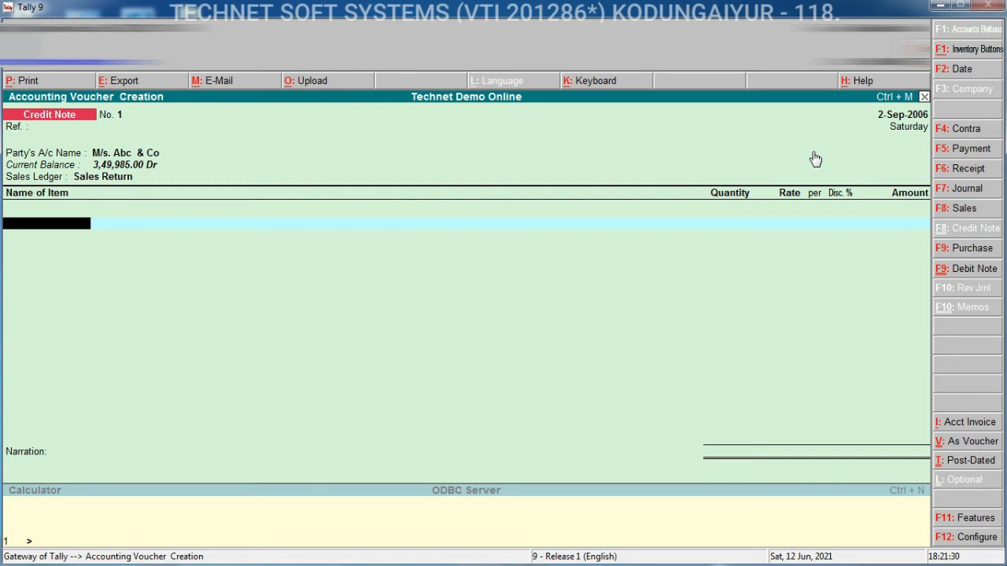
pyautogui.write('Lo')
pyautogui.press('Down')
pyautogui.press('Return')
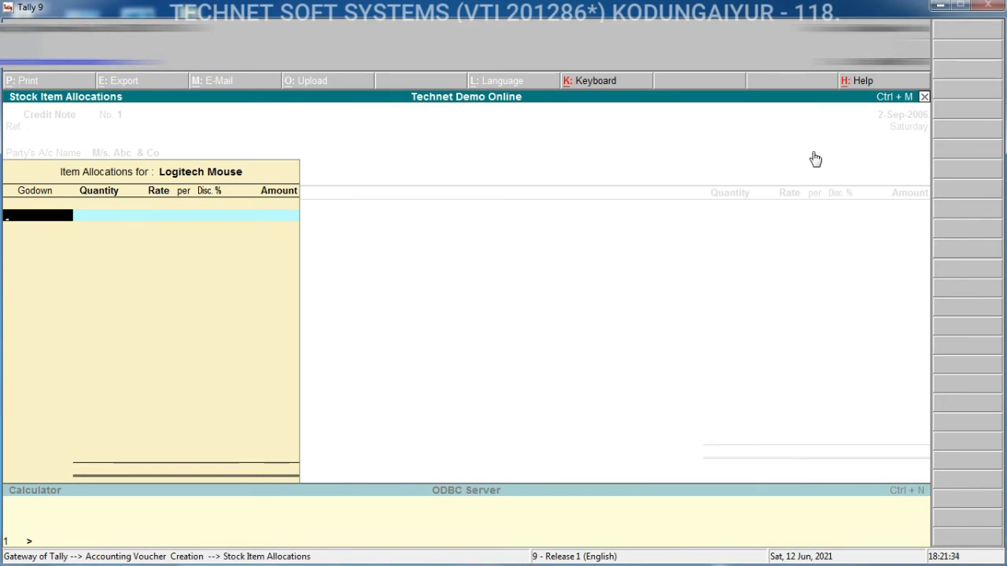
# - Allocate 2 Nos of Logitech Mouse to Main Location at a rate of 310.00 per Nos
pyautogui.press('Down')
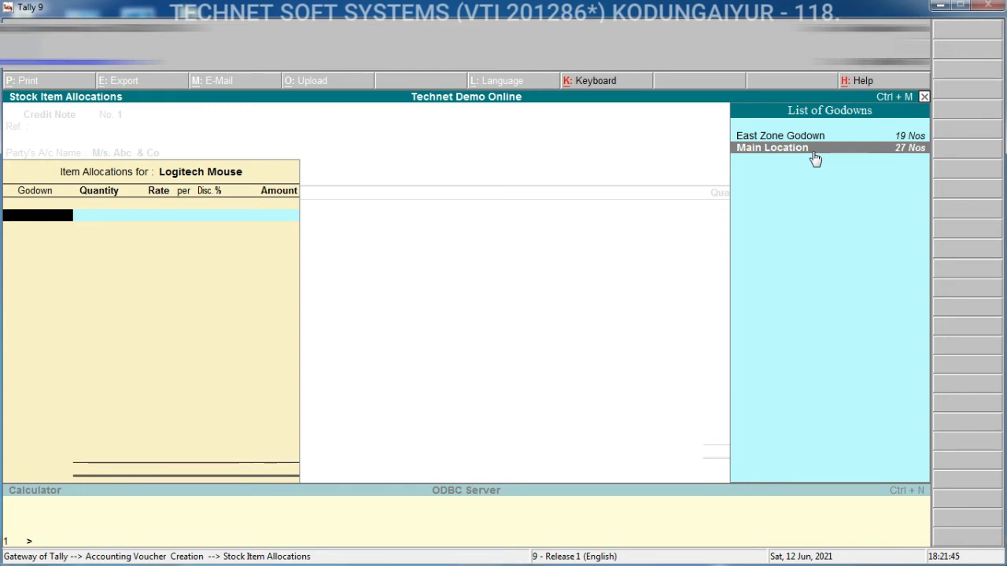
pyautogui.click(814, 154)
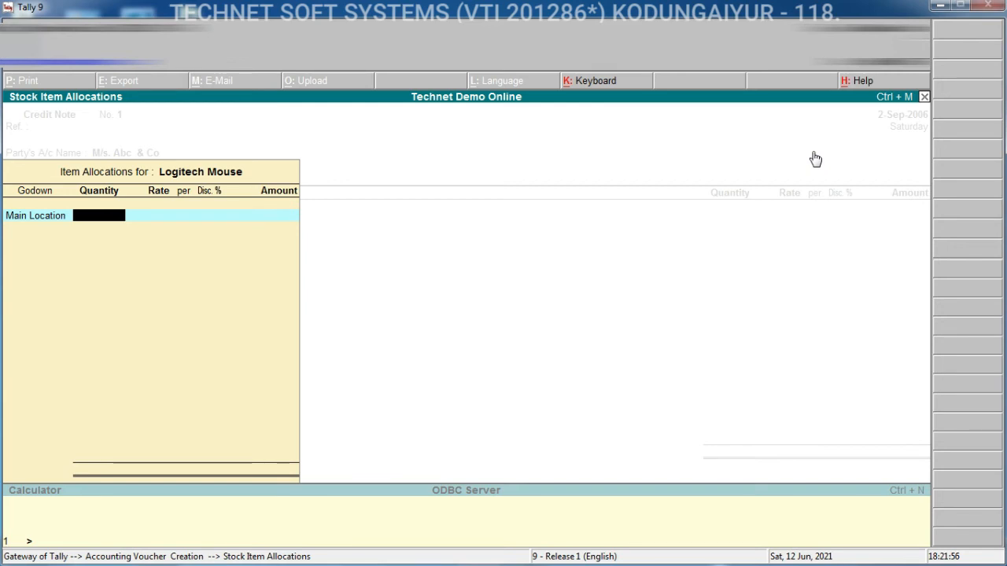
pyautogui.write('2')
pyautogui.press('Return')
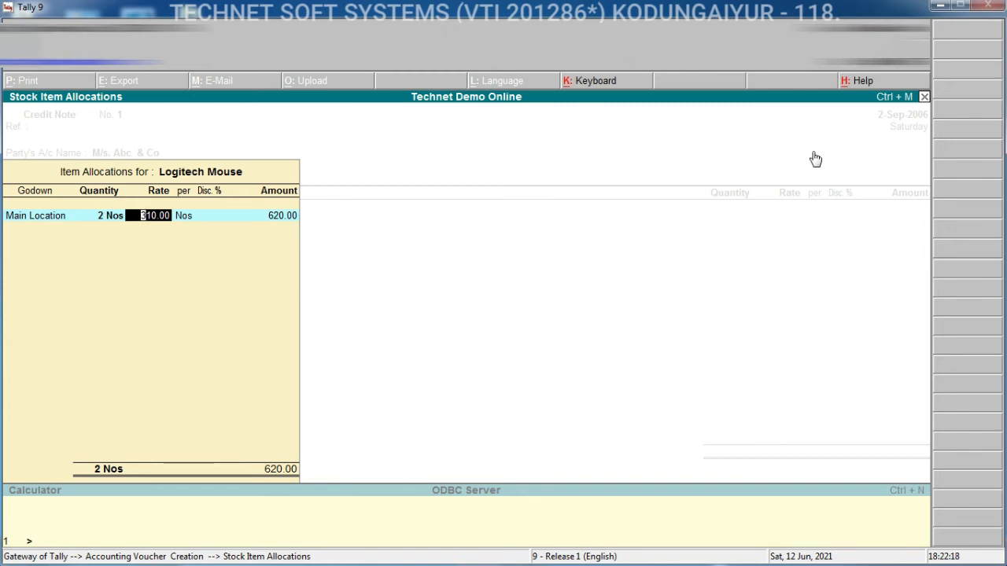
pyautogui.press('Return')
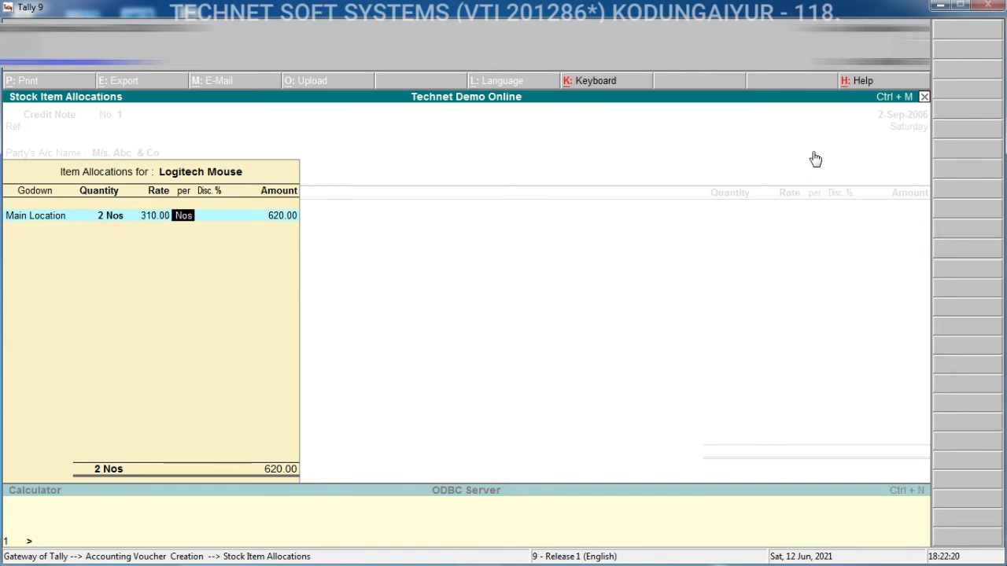
pyautogui.press('Return')
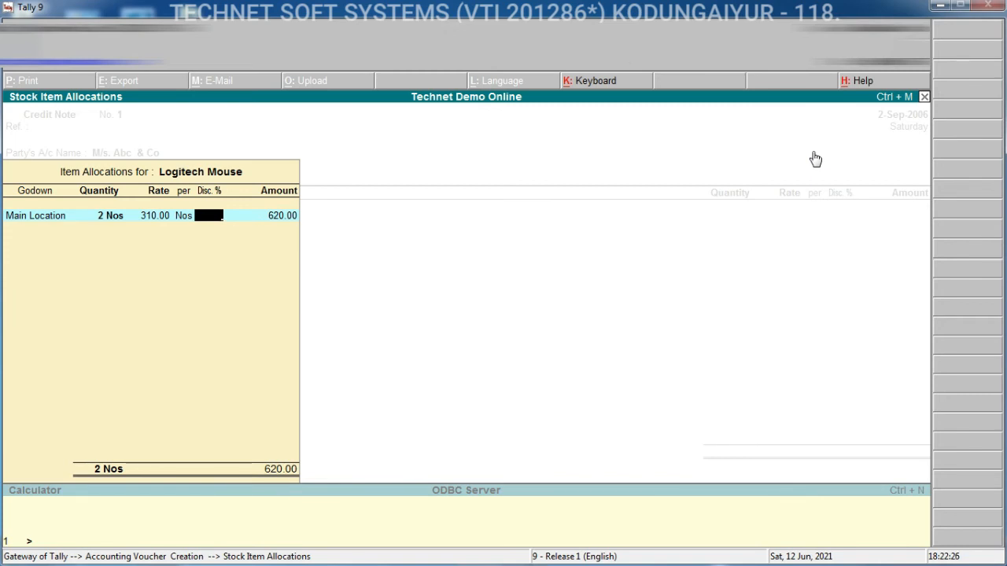
pyautogui.press('Return')
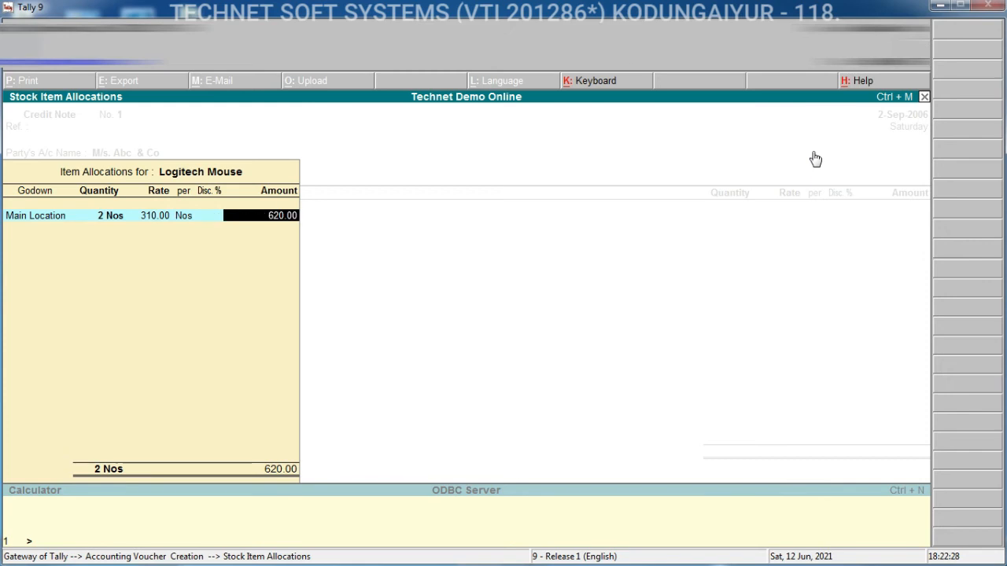
pyautogui.press('Return')
# - Add the Sales Tax ledger below the item at 10 %
pyautogui.press('Return')
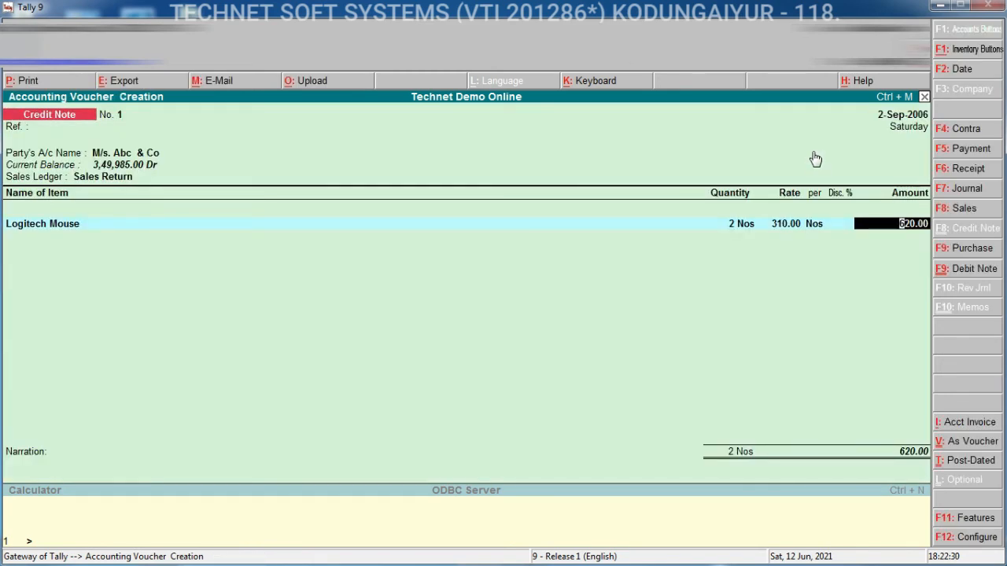
pyautogui.press('Return')
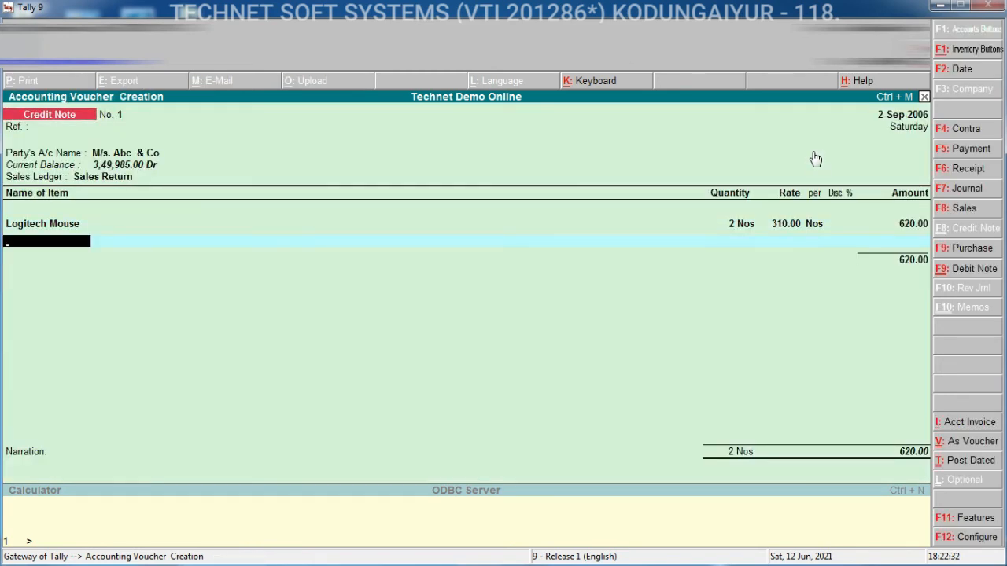
pyautogui.press('Return')
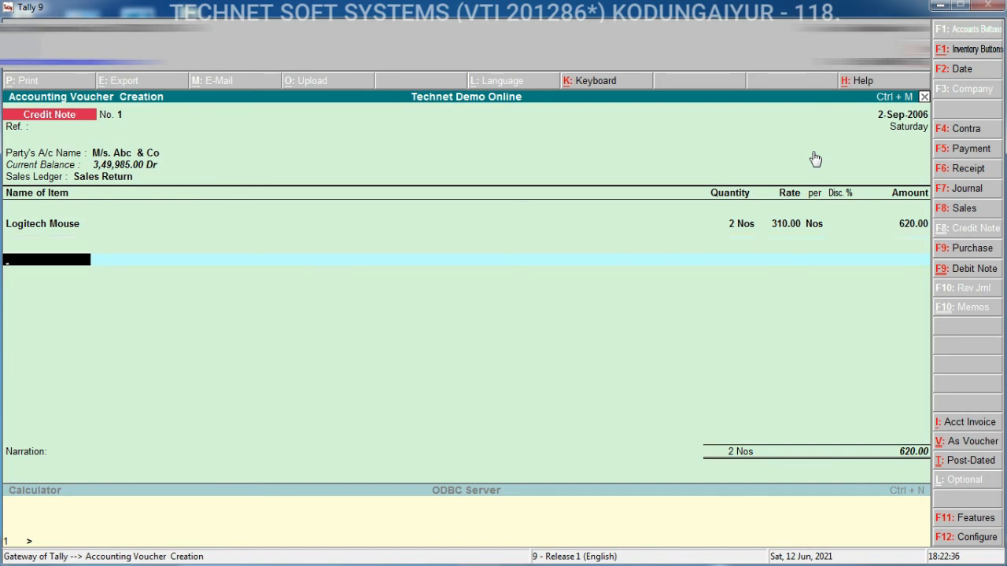
pyautogui.write('S')
pyautogui.press('Up')
pyautogui.press('Up')
pyautogui.press('Up')
pyautogui.press('Up')
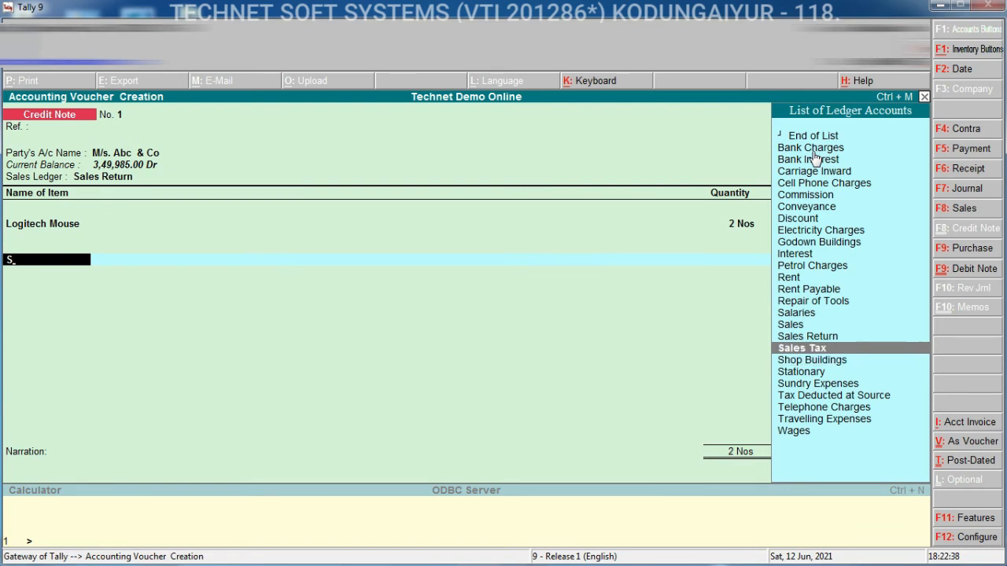
pyautogui.press('Return')
pyautogui.write('10')
pyautogui.press('Return')
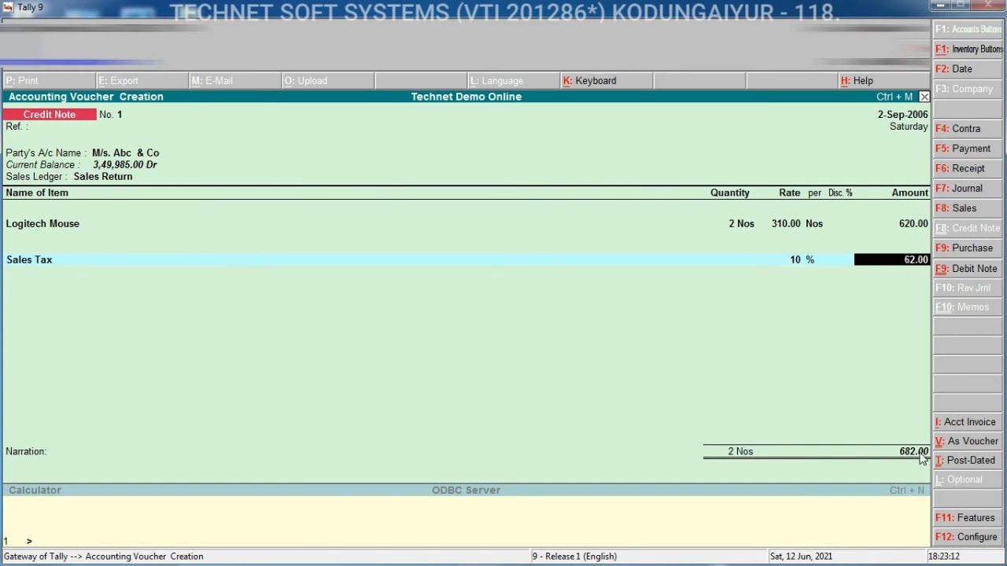
# - Skip the narration and save the credit note voucher
pyautogui.press('Return')
pyautogui.press('Return')
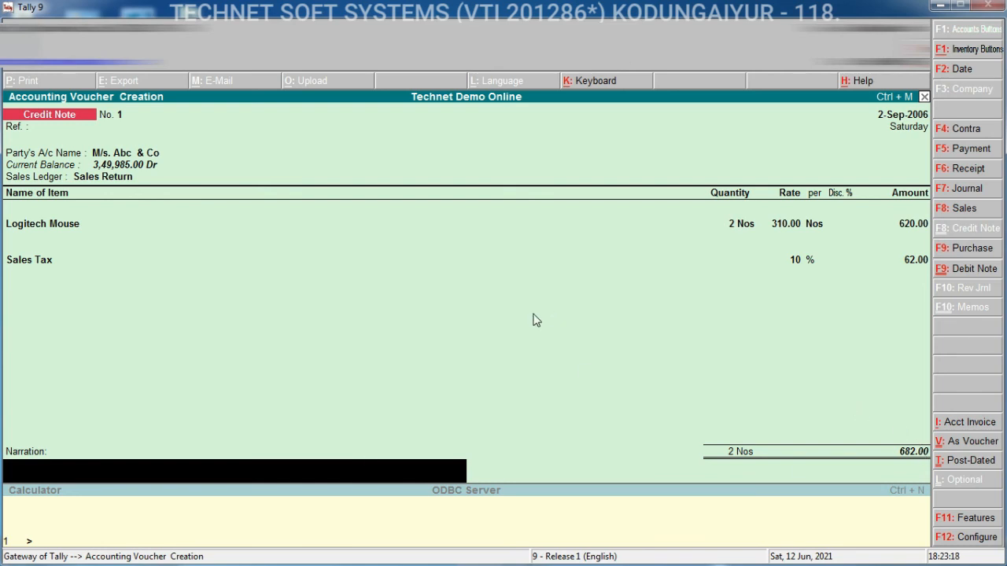
pyautogui.hotkey('ctrl', 'a')
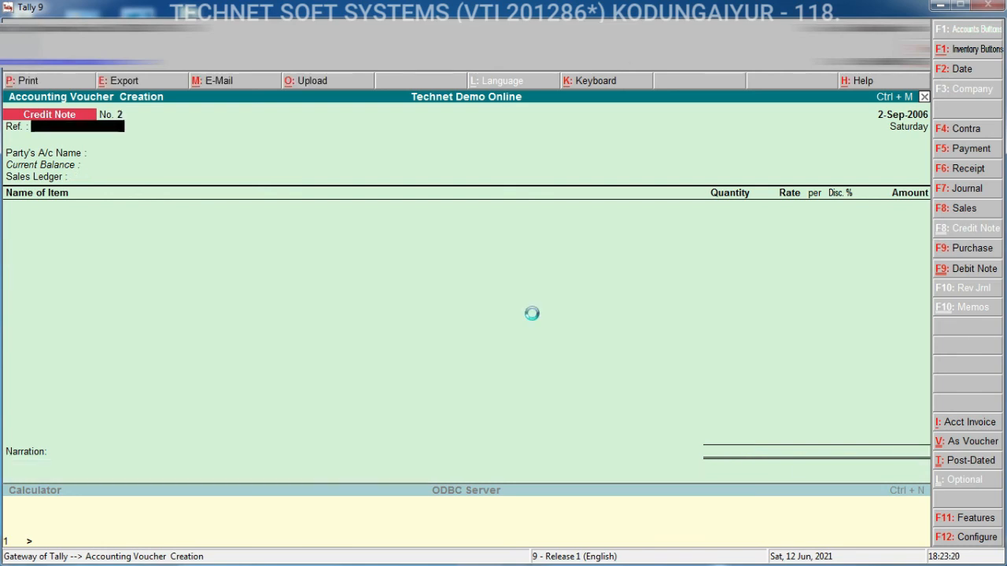
# - Open the Day Book and set its period from 1-Apr-2006 to 2-Sep-2006
pyautogui.press('Escape')
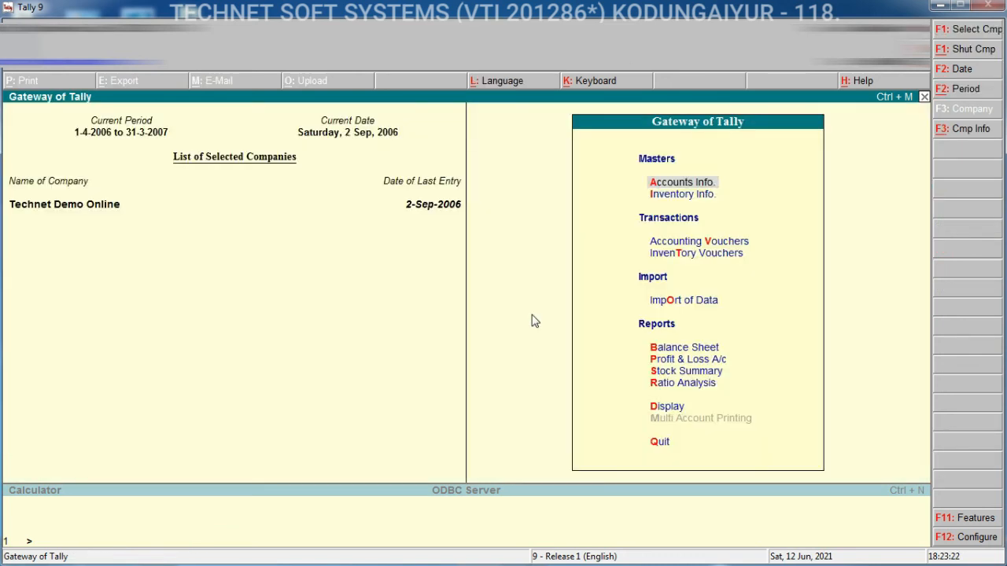
pyautogui.press('d')
pyautogui.press('y')
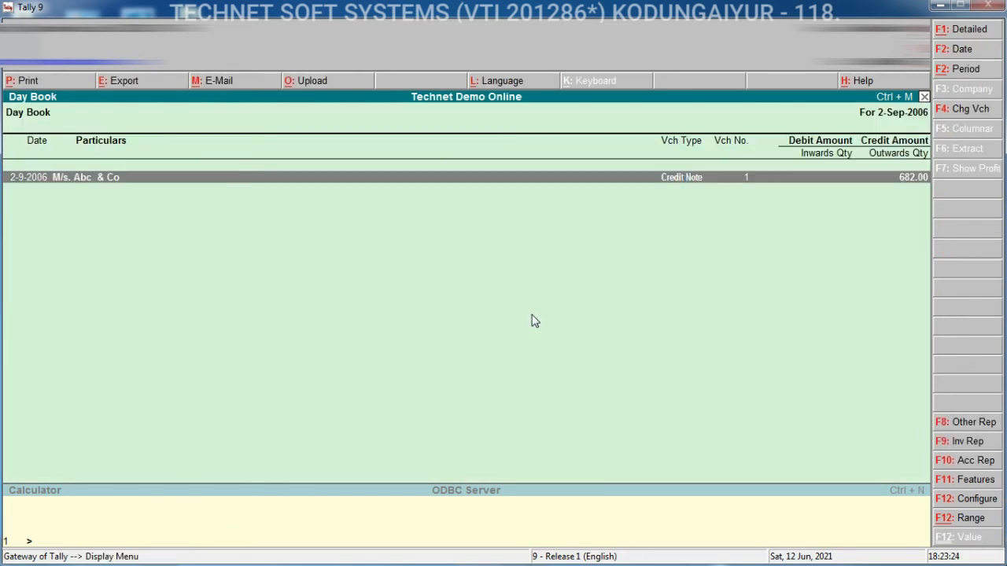
pyautogui.hotkey('alt', 'F2')
pyautogui.press('space')
pyautogui.press('Return')
pyautogui.press('space')
pyautogui.press('Return')
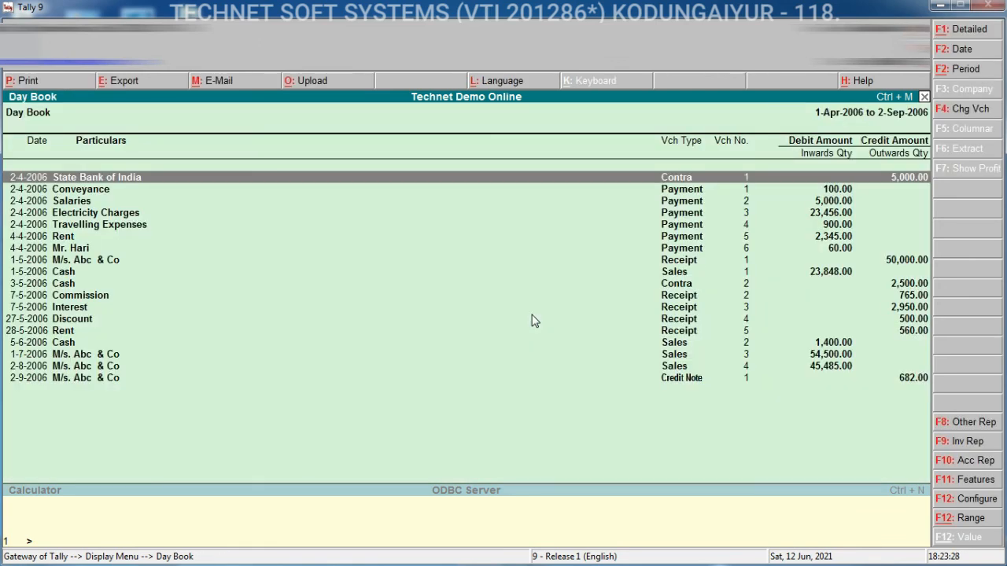
# - Switch the Day Book to detailed view and examine the credit note entry's ledgers
pyautogui.press('Down')
pyautogui.press('Down')
pyautogui.press('Down')
pyautogui.press('Down')
pyautogui.press('Down')
pyautogui.press('Down')
pyautogui.press('Down')
pyautogui.press('Down')
pyautogui.press('Down')
pyautogui.press('Down')
pyautogui.press('Down')
pyautogui.press('Down')
pyautogui.press('Down')
pyautogui.press('Down')
pyautogui.press('Down')
pyautogui.press('Down')
pyautogui.press('Down')
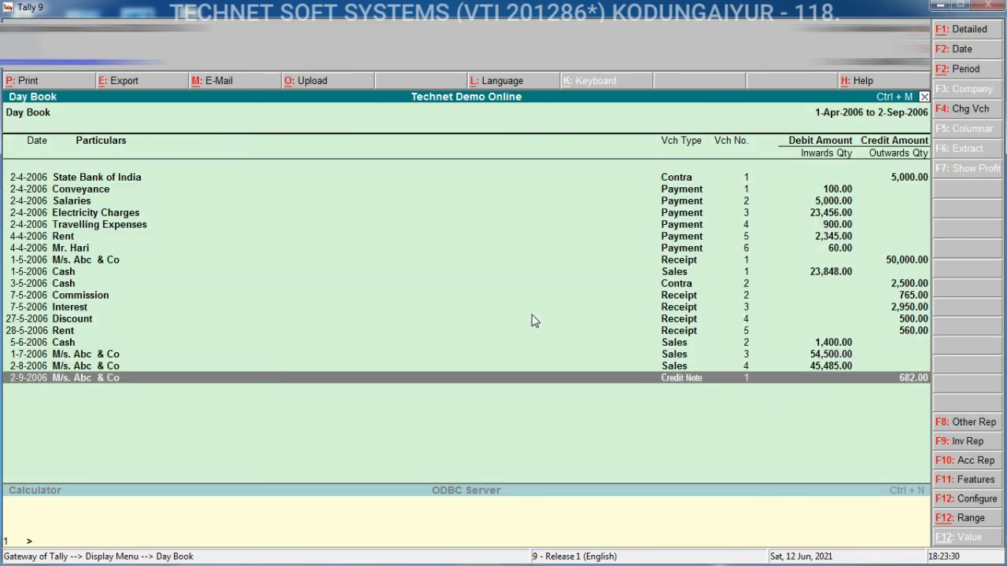
pyautogui.hotkey('alt', 'F1')
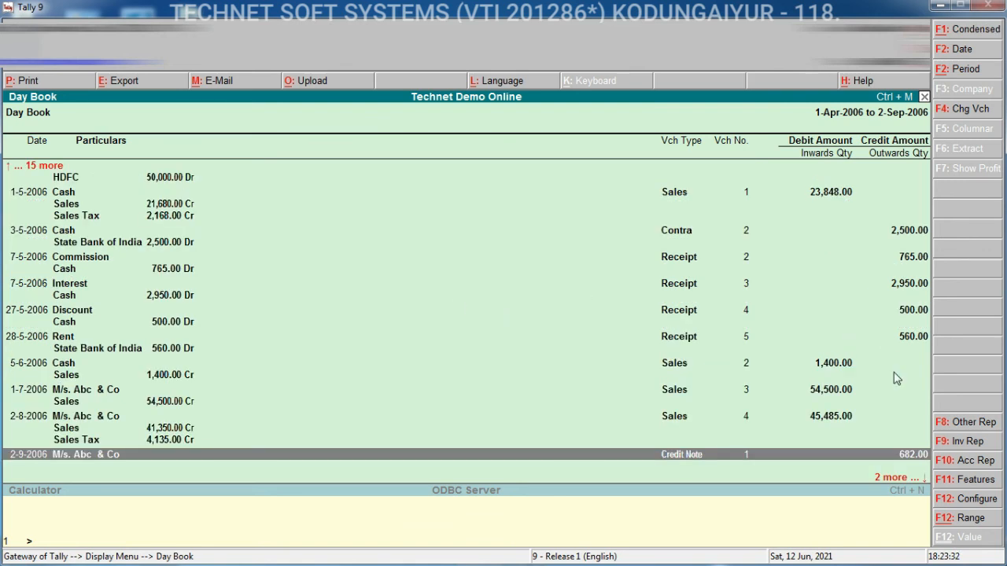
pyautogui.press('Down')
pyautogui.press('Down')
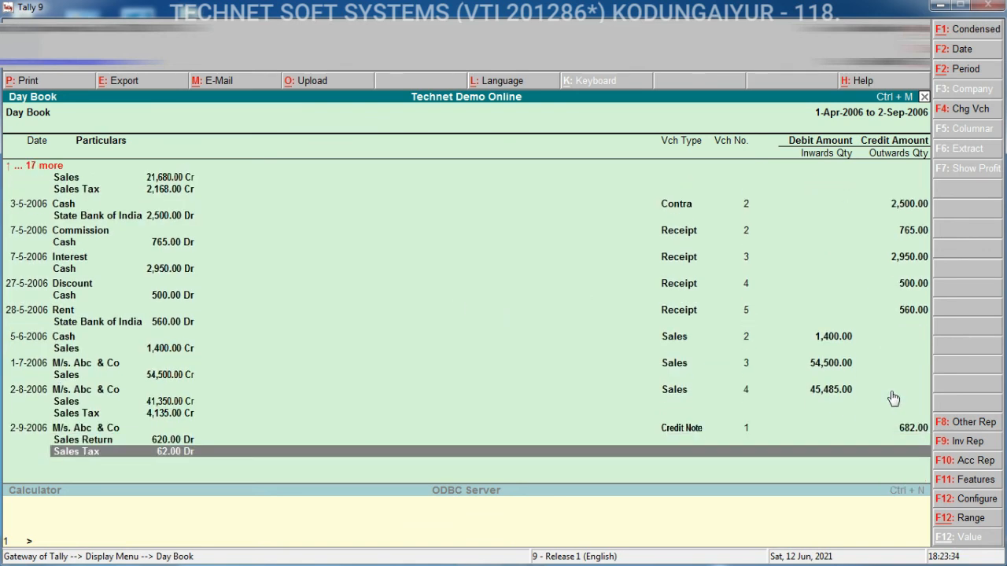
# - Open the credit note voucher from the Day Book to inspect it, and go back to the Display menu
pyautogui.click(84, 432)
pyautogui.click(84, 433)
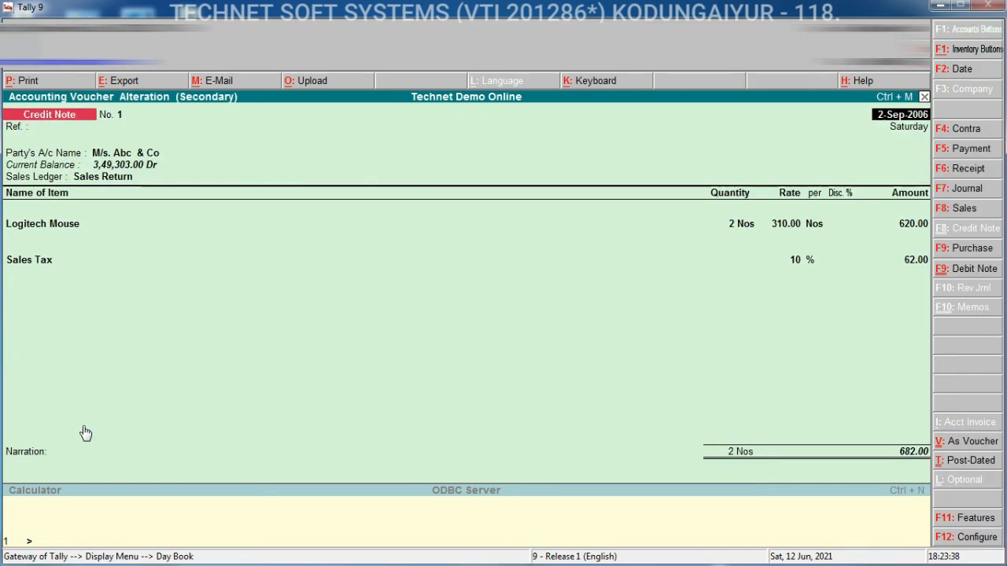
pyautogui.press('Escape')
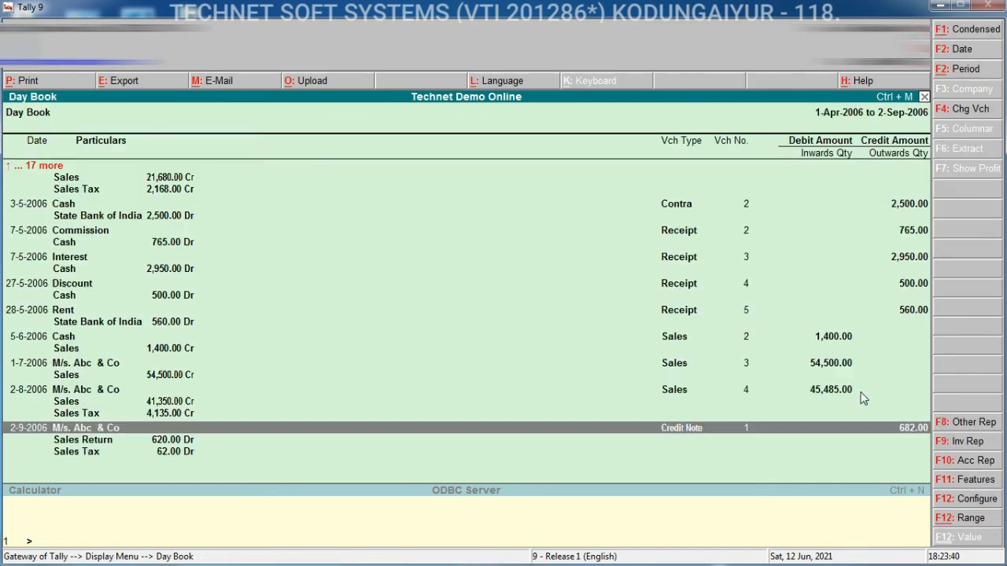
pyautogui.press('Escape')
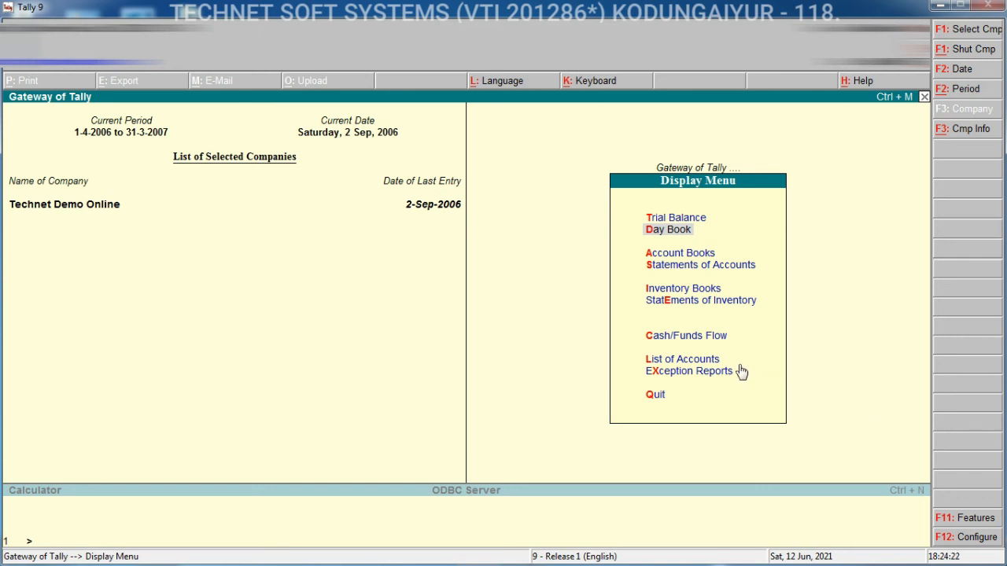
# - Open a new voucher's inventory features to review the credit note settings, then exit to the Gateway of Tally
pyautogui.press('Escape')
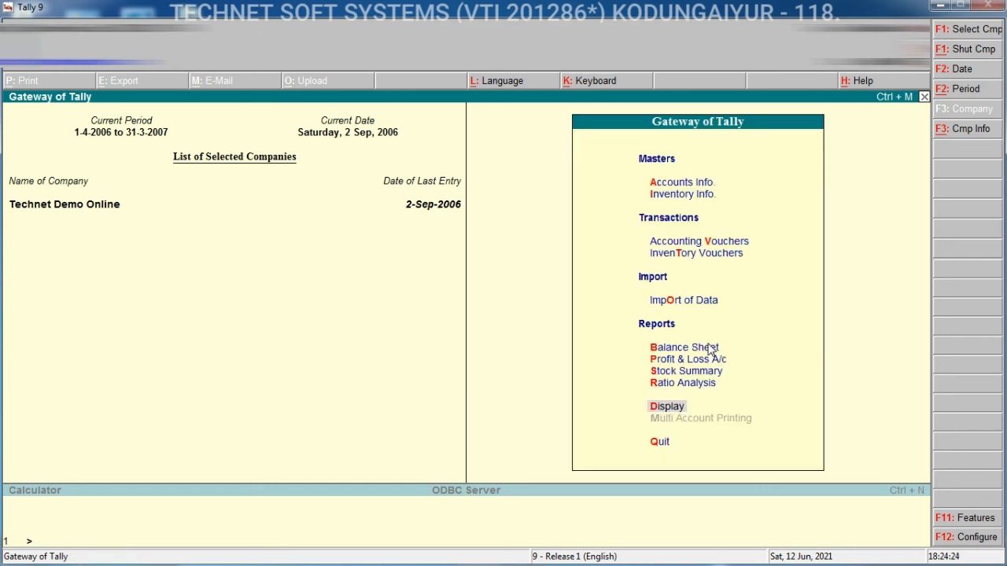
pyautogui.click(708, 240)
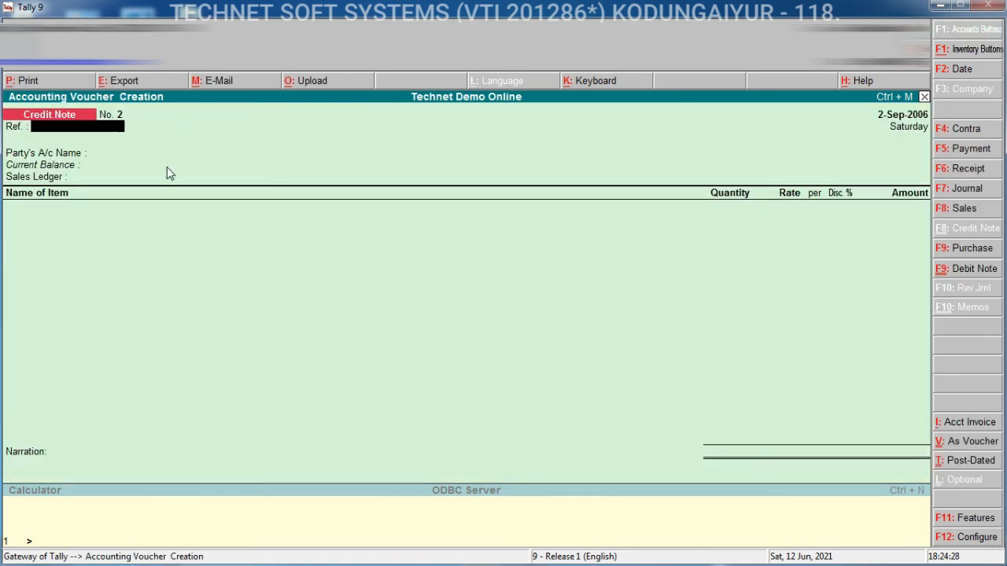
pyautogui.press('F11')
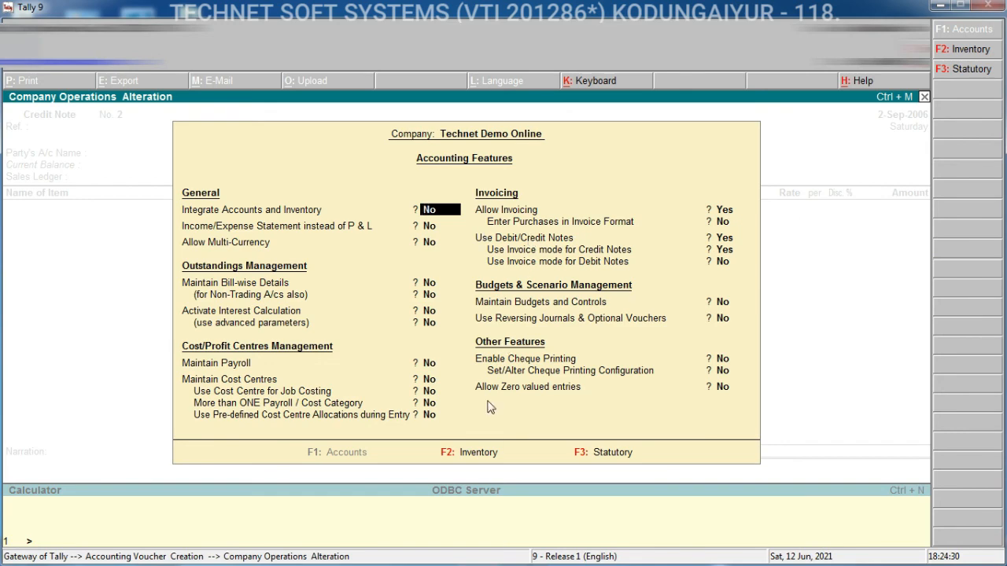
pyautogui.click(481, 452)
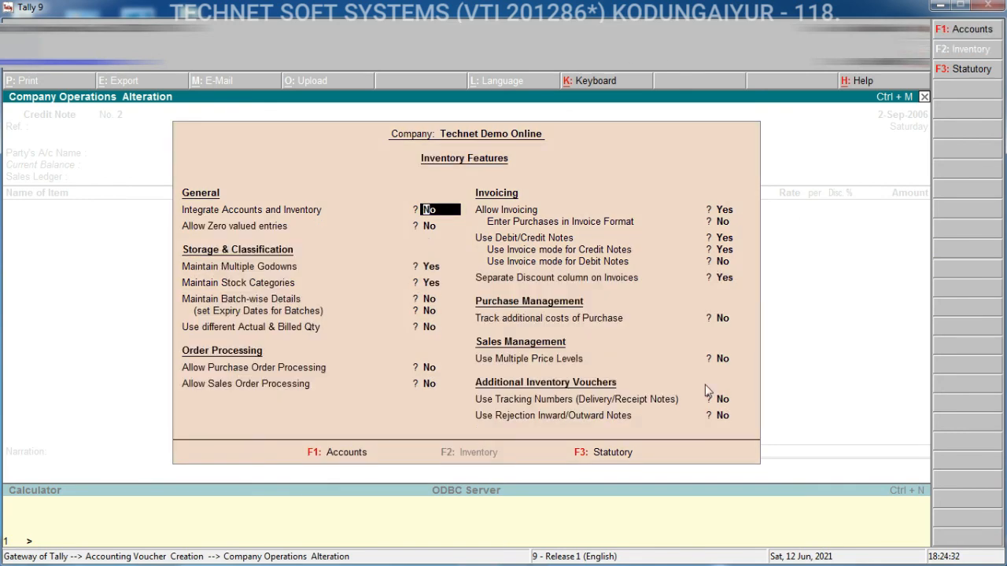
pyautogui.press('Escape')
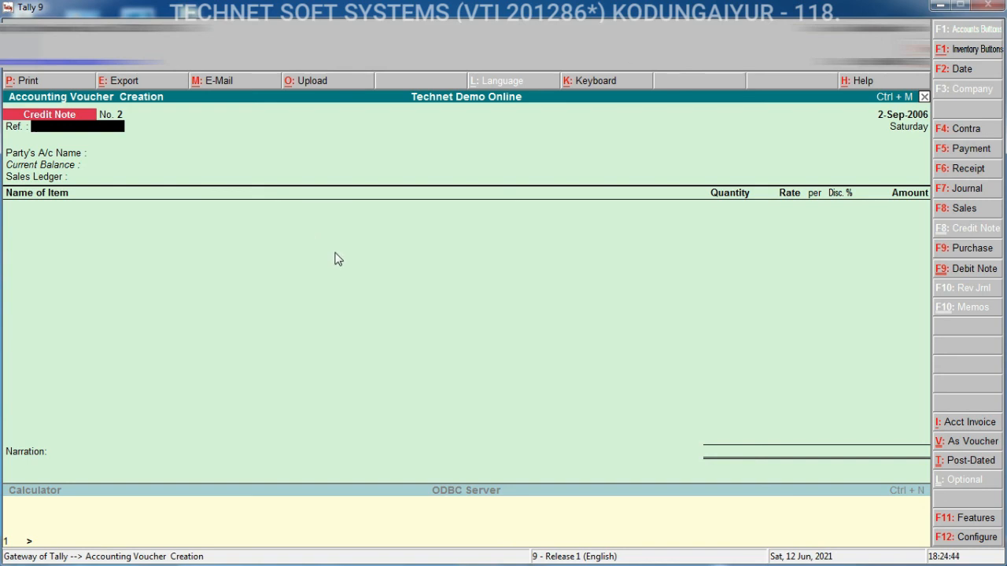
pyautogui.press('Escape')
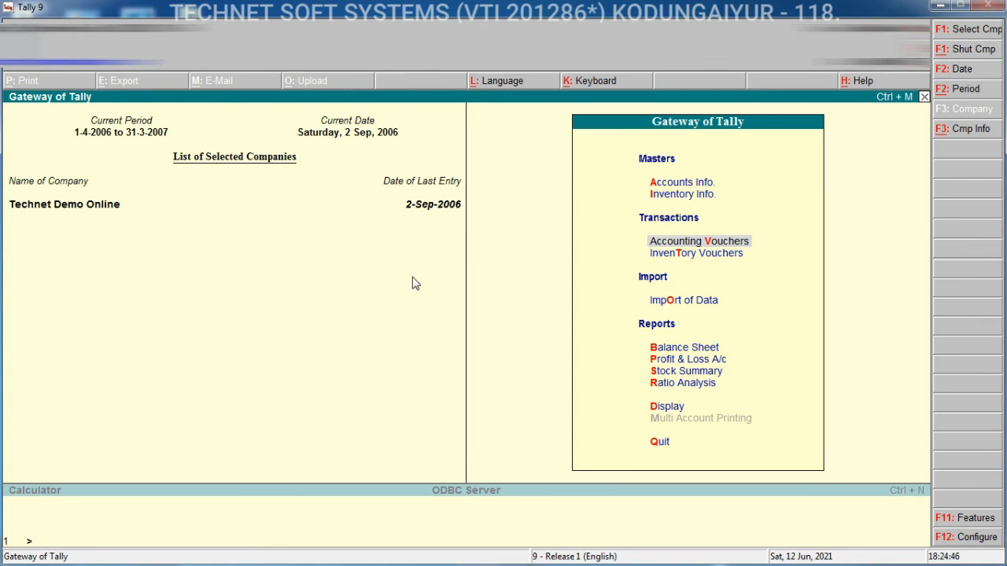